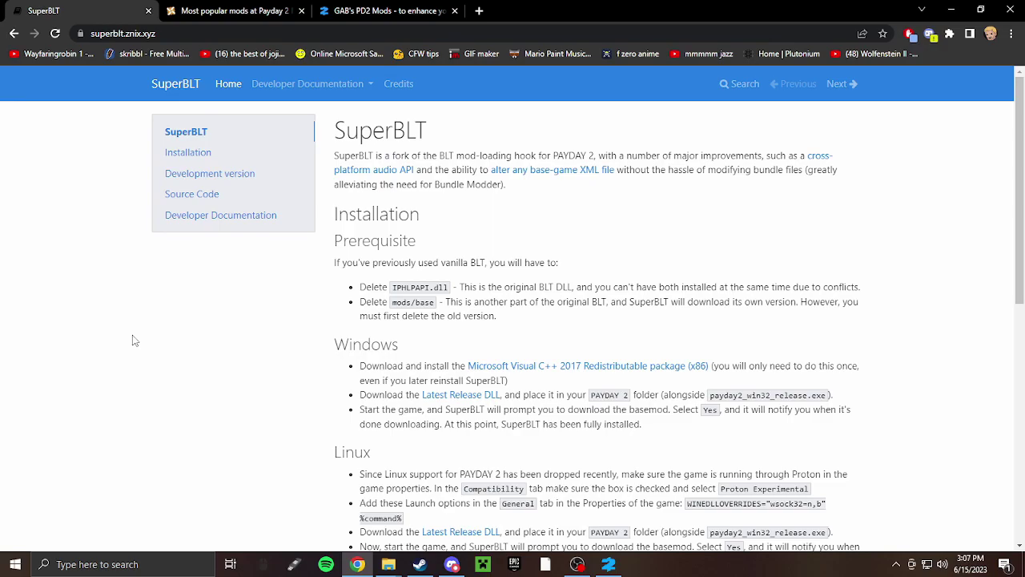
Examine the Windows and Linux installation instructions on the SuperBLT page
{"action": "left_click_drag", "start_coordinate": [363, 346], "coordinate": [384, 344]}
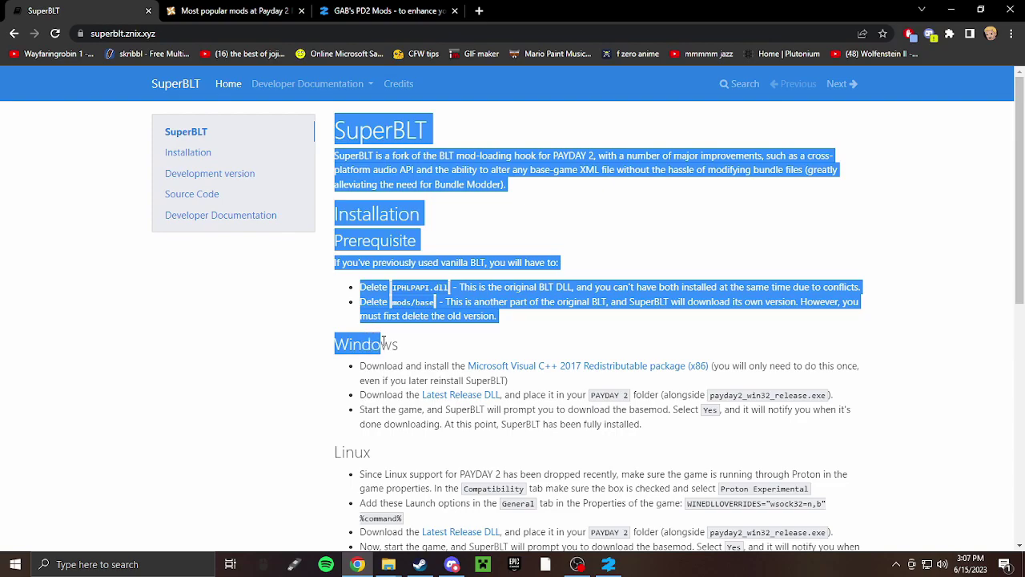
{"action": "left_click", "coordinate": [384, 342]}
{"action": "left_click_drag", "start_coordinate": [325, 462], "coordinate": [381, 457]}
{"action": "left_click", "coordinate": [352, 455]}
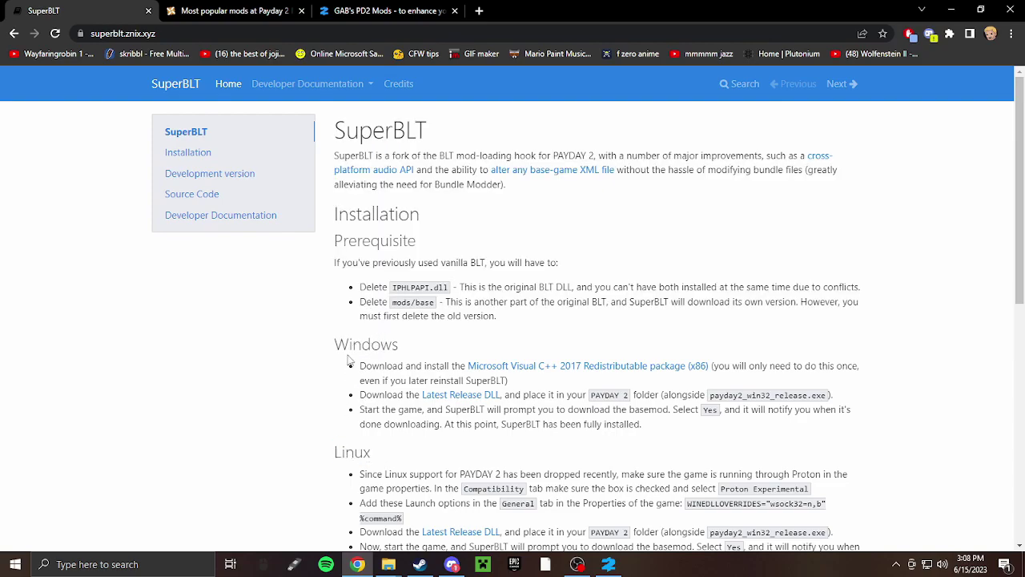
{"action": "left_click_drag", "start_coordinate": [336, 346], "coordinate": [401, 355]}
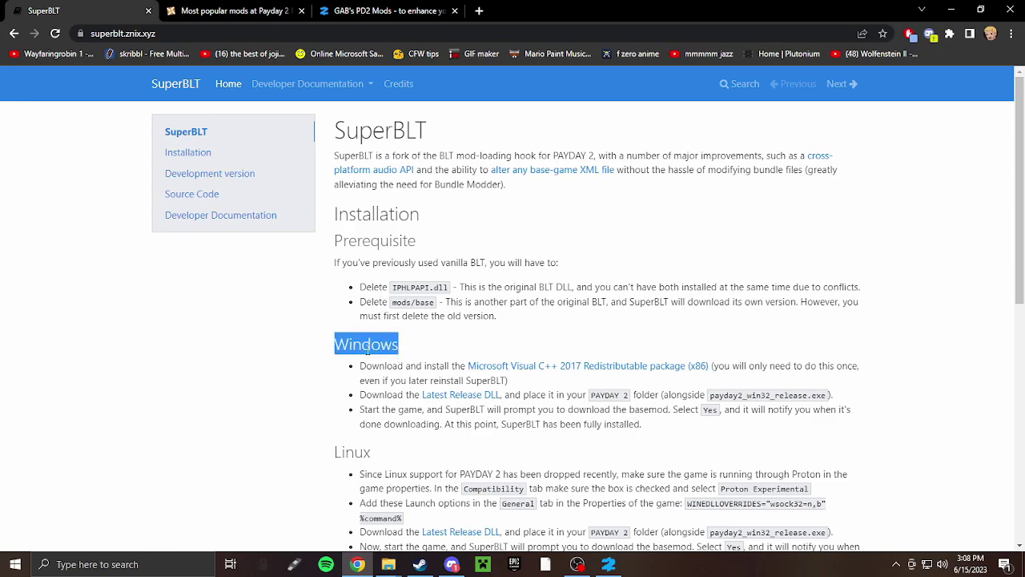
{"action": "left_click", "coordinate": [412, 349]}
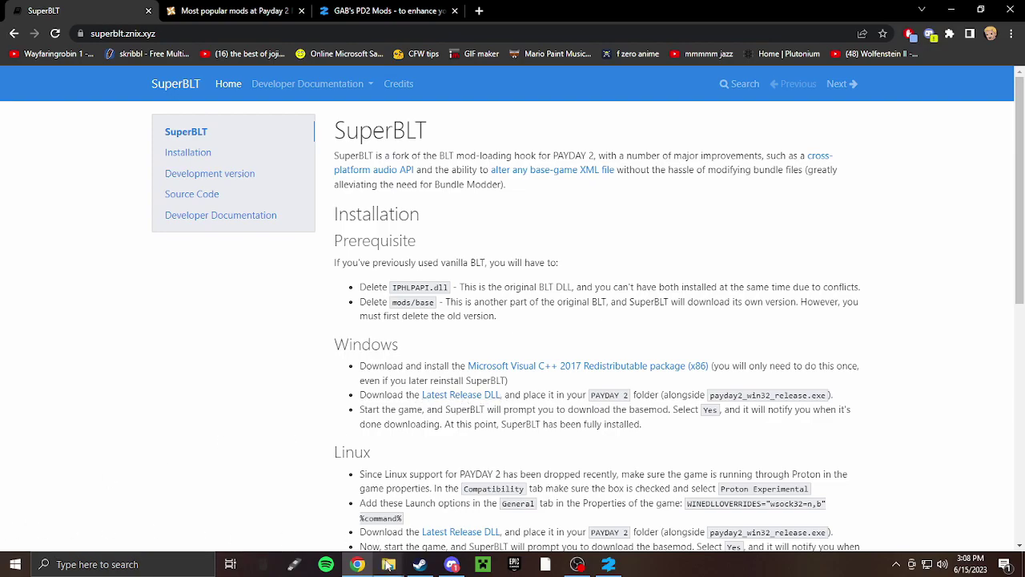
Switch to the Downloads folder in File Explorer, open payday2bltwsockdll-3.3.8 and select WSOCK32.dll
{"action": "mouse_move", "coordinate": [388, 564]}
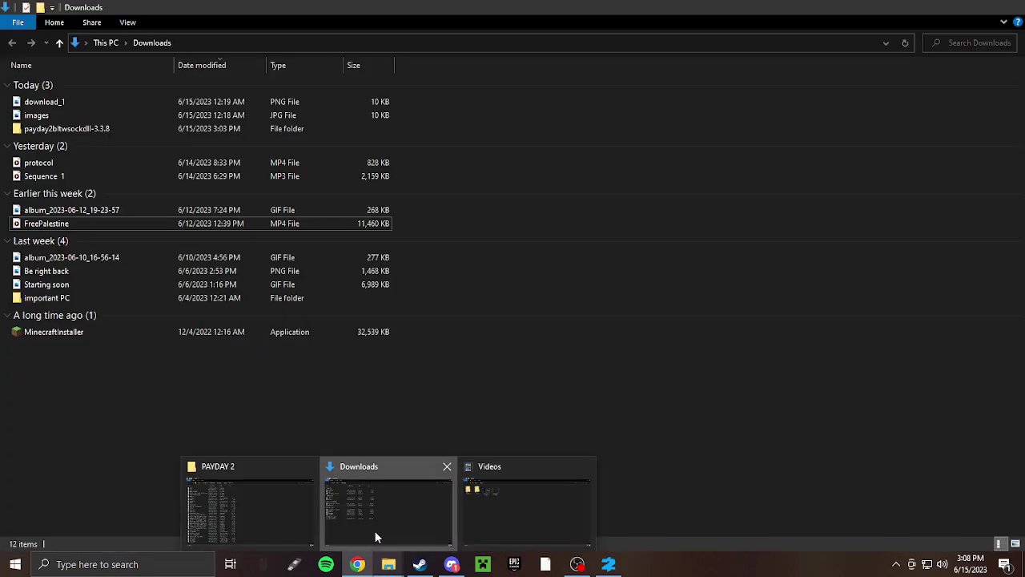
{"action": "left_click", "coordinate": [374, 530]}
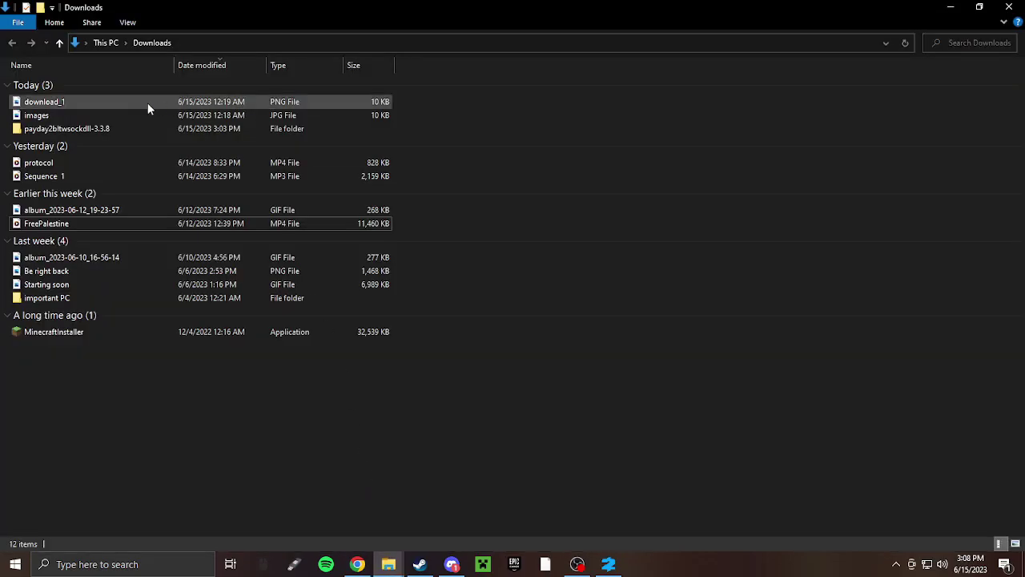
{"action": "left_click", "coordinate": [88, 129]}
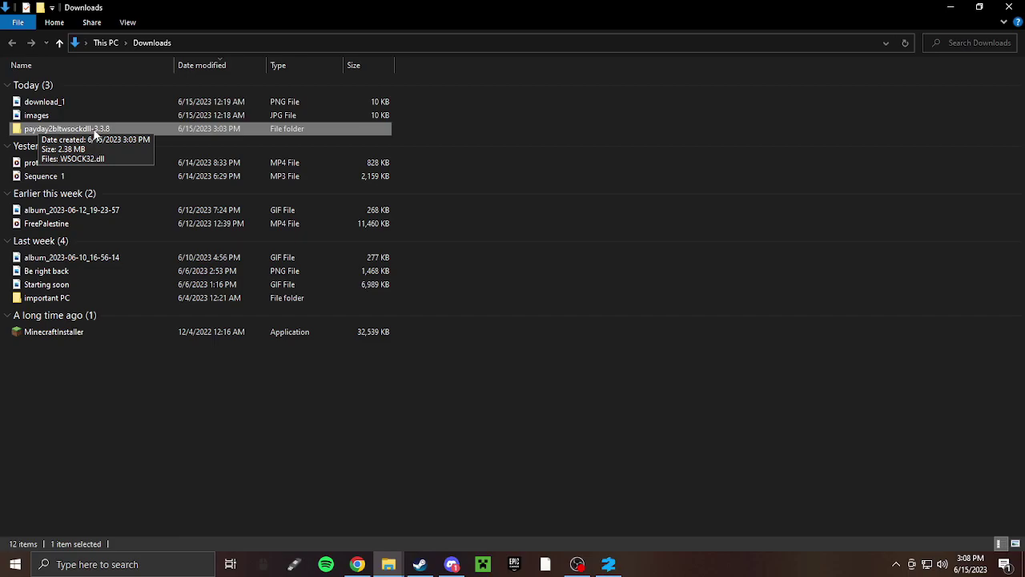
{"action": "double_click", "coordinate": [94, 133]}
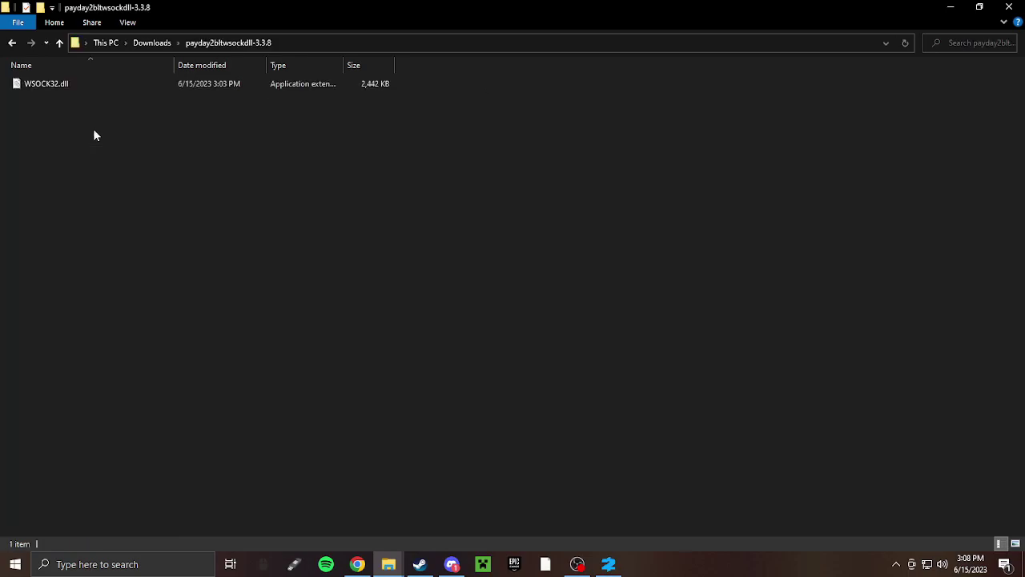
{"action": "left_click", "coordinate": [68, 88]}
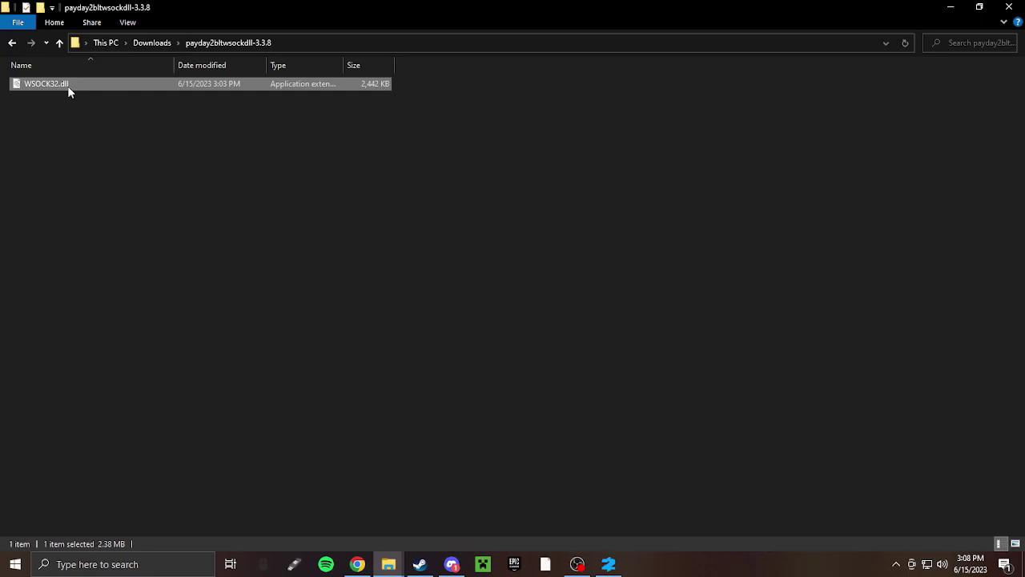
Switch to Steam, browse PAYDAY 2's local files and maximize the game folder window
{"action": "left_click", "coordinate": [389, 564]}
{"action": "left_click", "coordinate": [419, 564]}
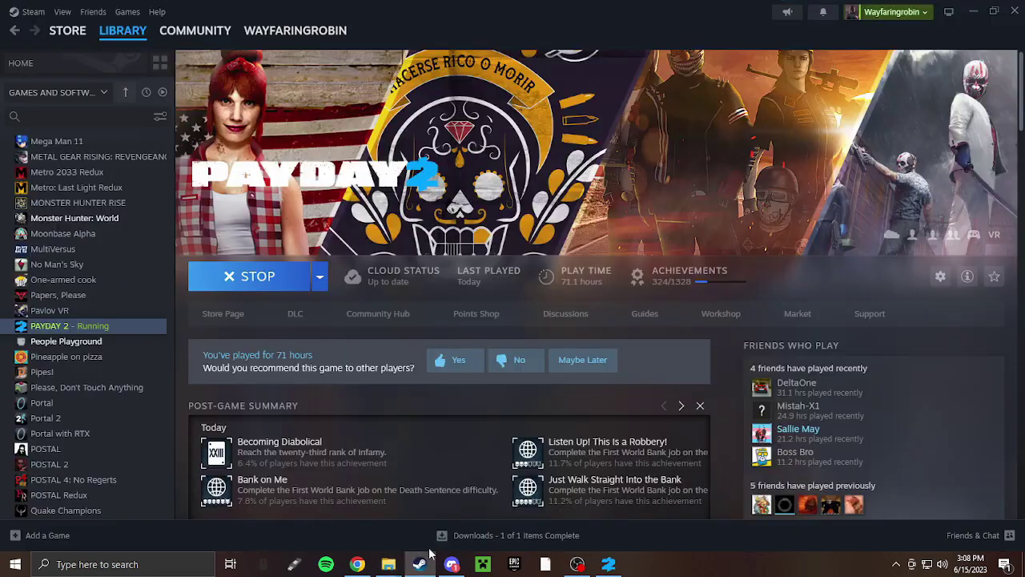
{"action": "left_click", "coordinate": [940, 280]}
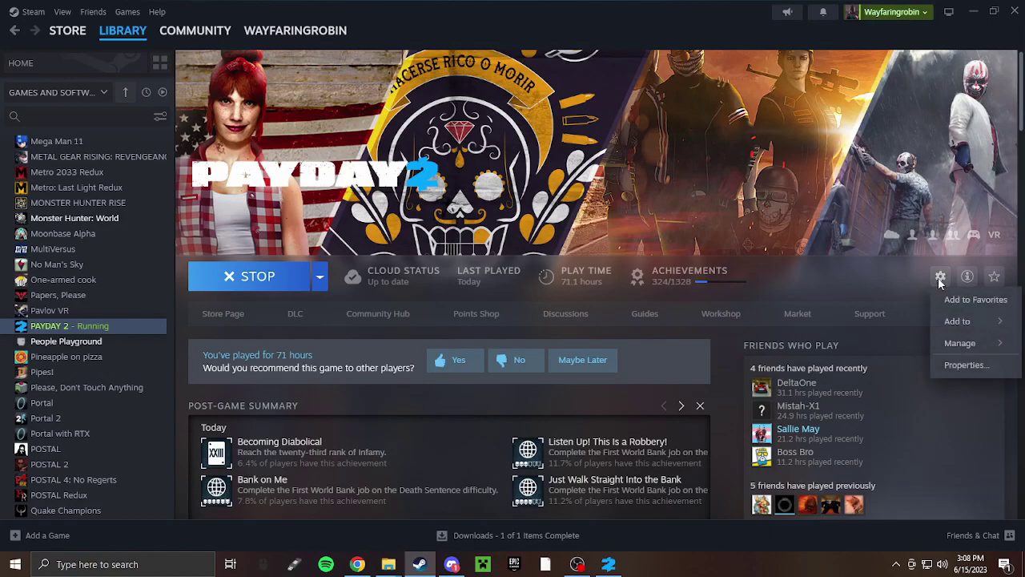
{"action": "mouse_move", "coordinate": [939, 344]}
{"action": "left_click", "coordinate": [905, 366]}
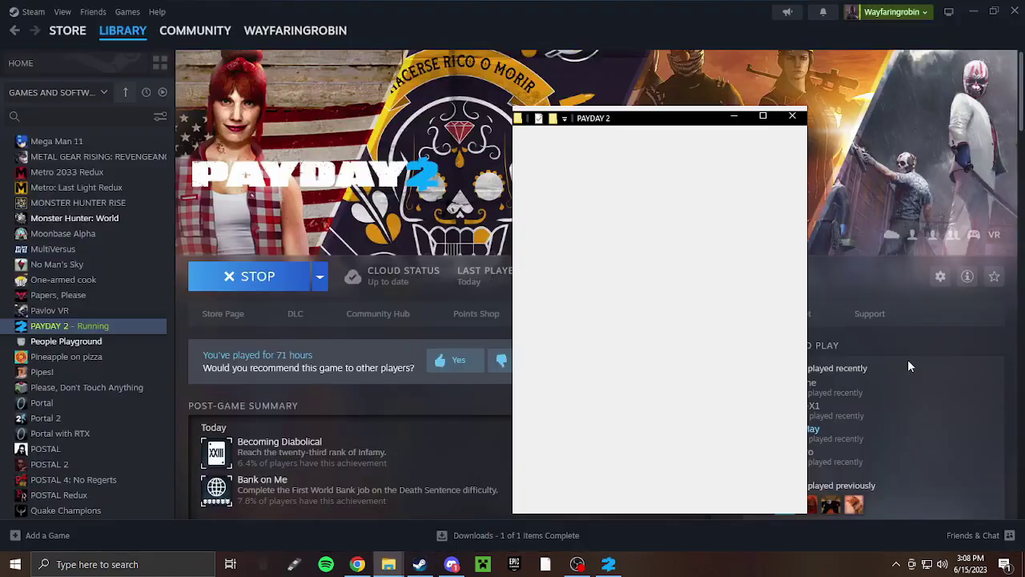
{"action": "left_click", "coordinate": [765, 120]}
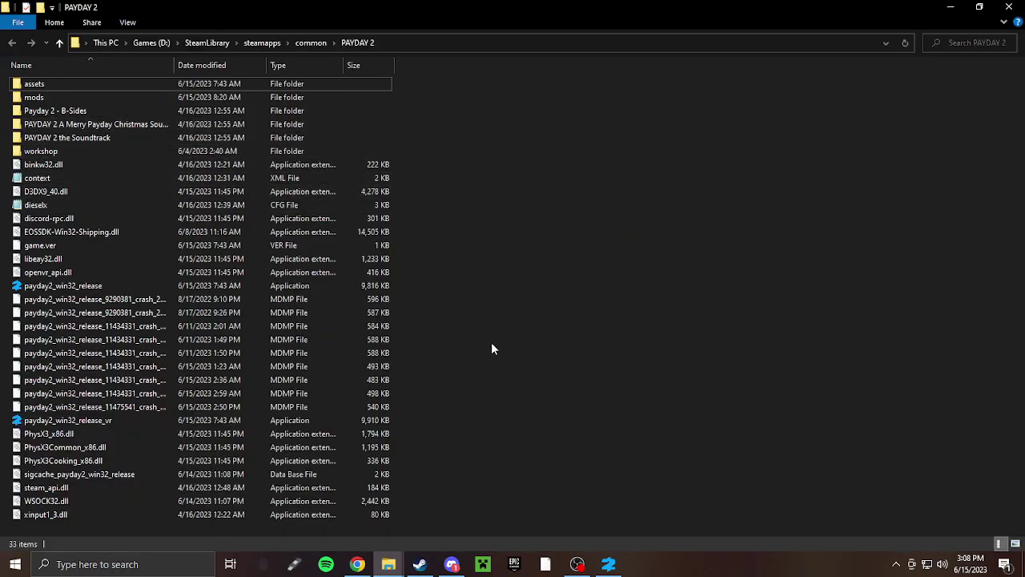
Try to move WSOCK32.dll from the payday2bltwsockdll-3.3.8 folder into the PAYDAY 2 game folder
{"action": "mouse_move", "coordinate": [390, 561]}
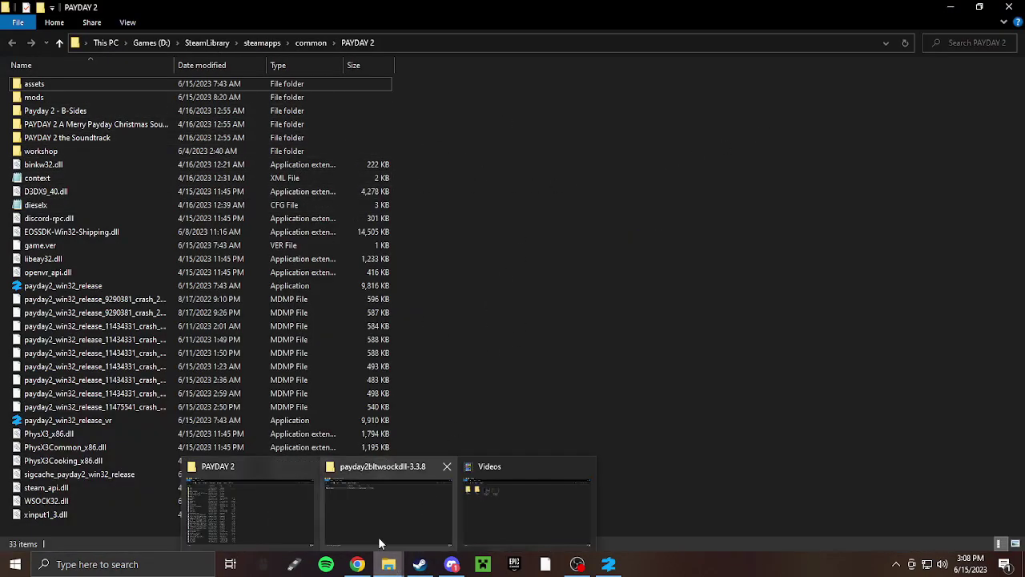
{"action": "left_click", "coordinate": [362, 522]}
{"action": "left_click_drag", "start_coordinate": [71, 84], "coordinate": [487, 304]}
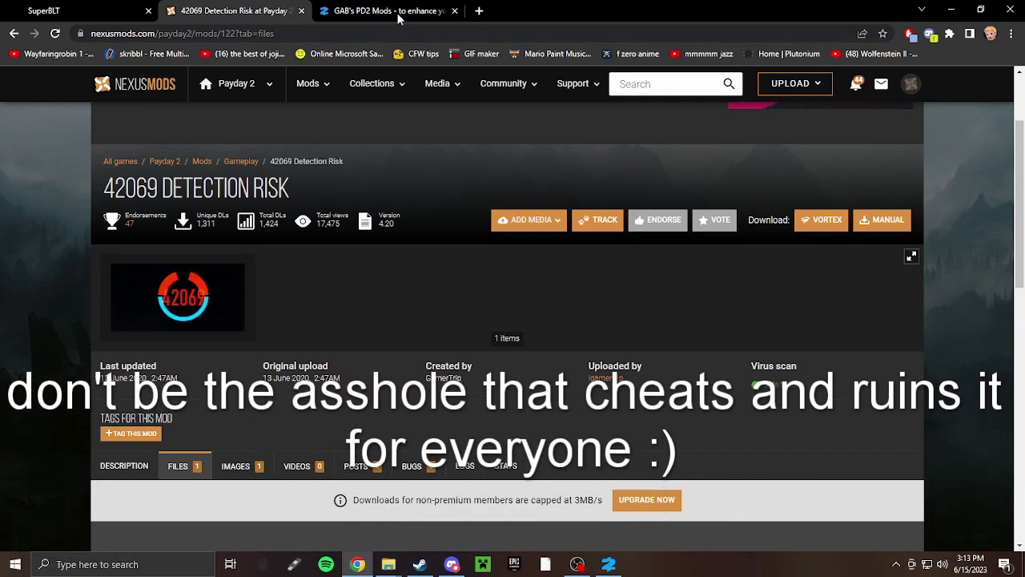
Download the main file of the 42069 Detection Risk mod manually from Nexus Mods with the free slow download
{"action": "left_click", "coordinate": [336, 21]}
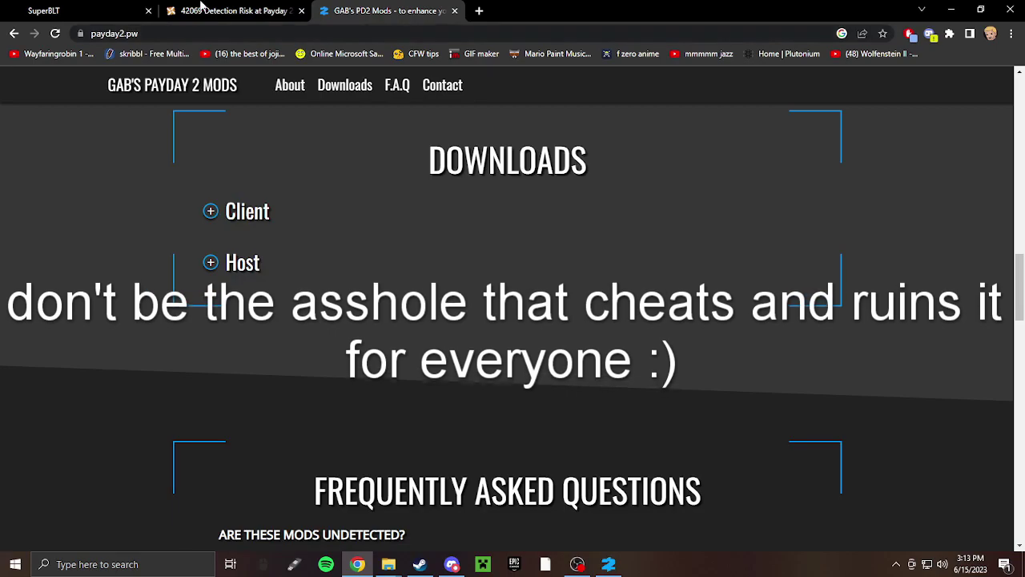
{"action": "left_click", "coordinate": [201, 8]}
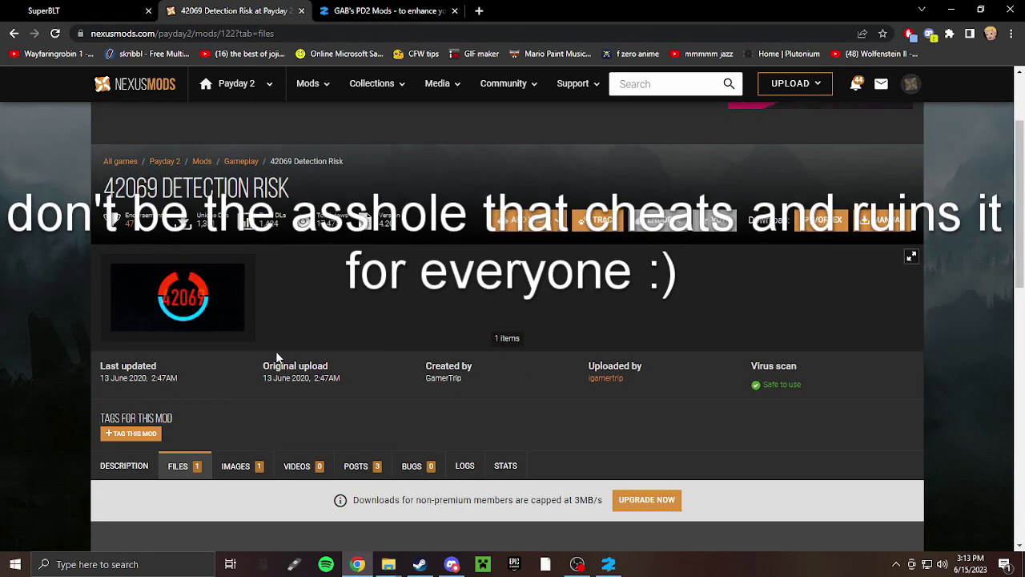
{"action": "scroll", "coordinate": [257, 338], "scroll_direction": "down", "scroll_amount": 2}
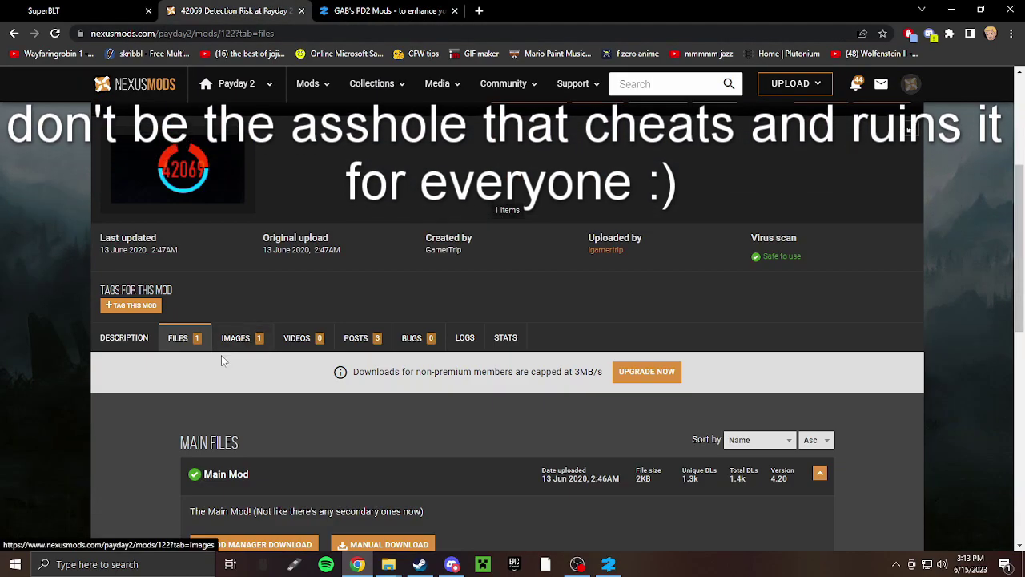
{"action": "left_click", "coordinate": [201, 342]}
{"action": "scroll", "coordinate": [188, 304], "scroll_direction": "down", "scroll_amount": 1}
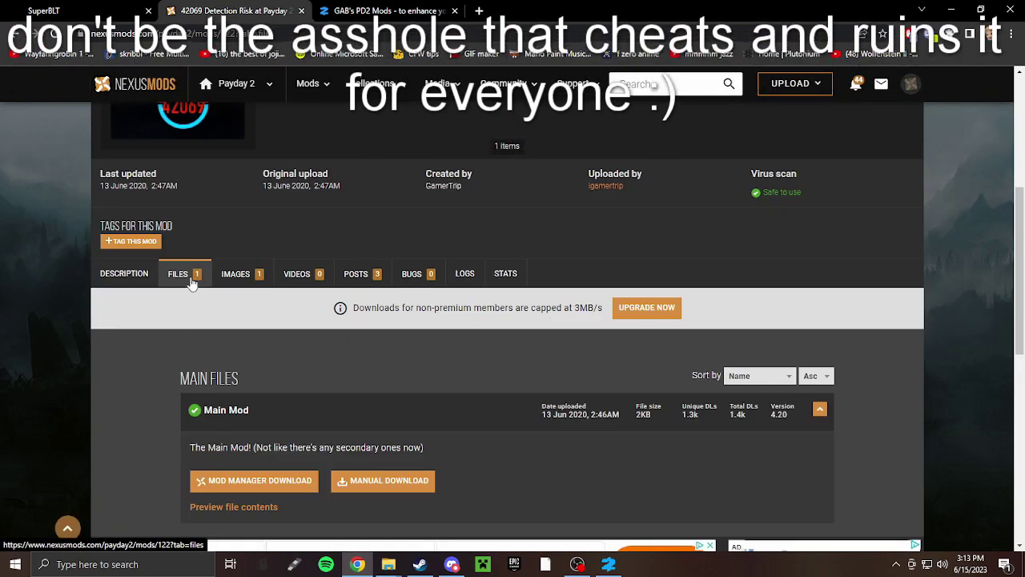
{"action": "scroll", "coordinate": [188, 276], "scroll_direction": "down", "scroll_amount": 2}
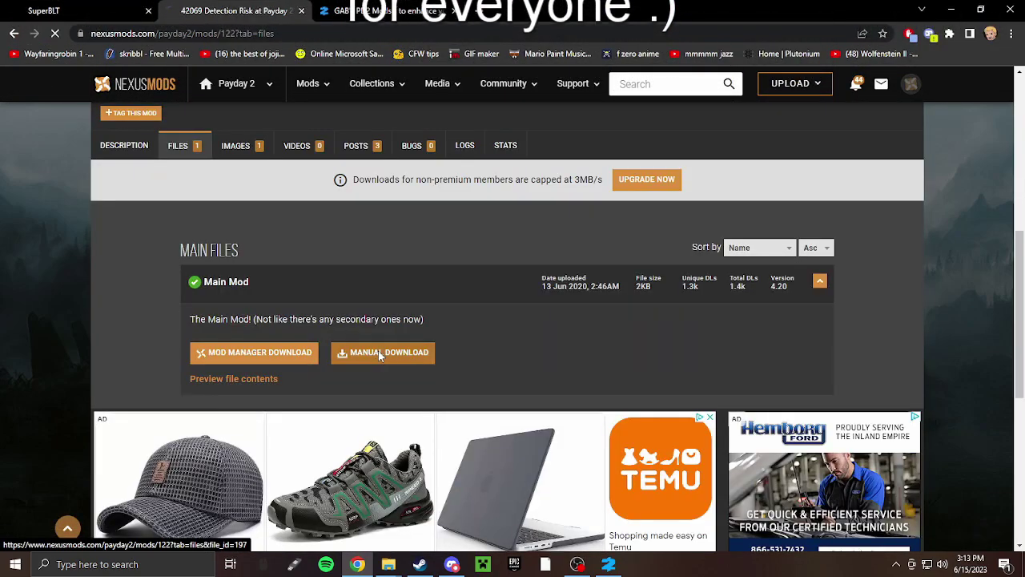
{"action": "left_click", "coordinate": [377, 358]}
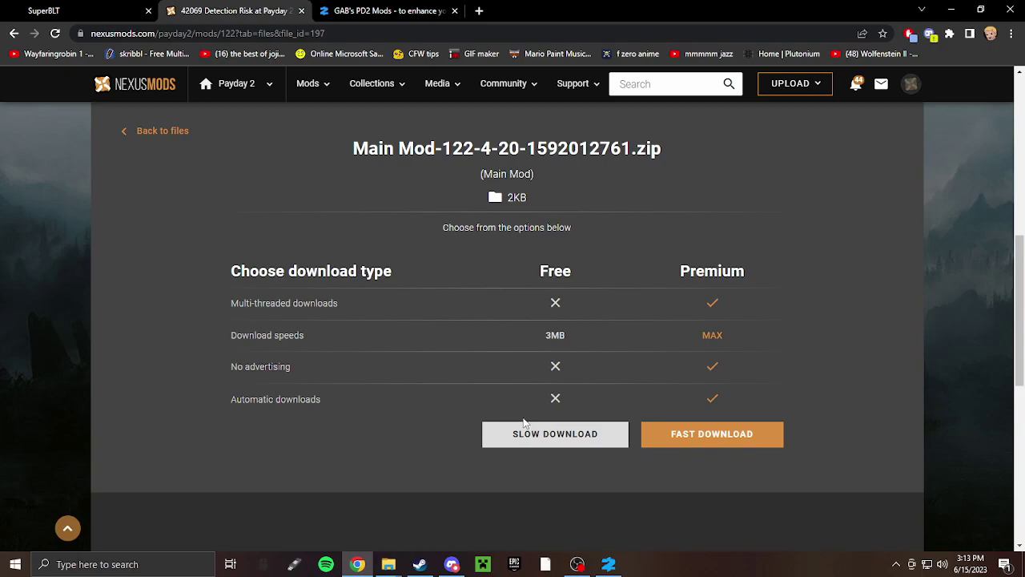
{"action": "left_click", "coordinate": [527, 424]}
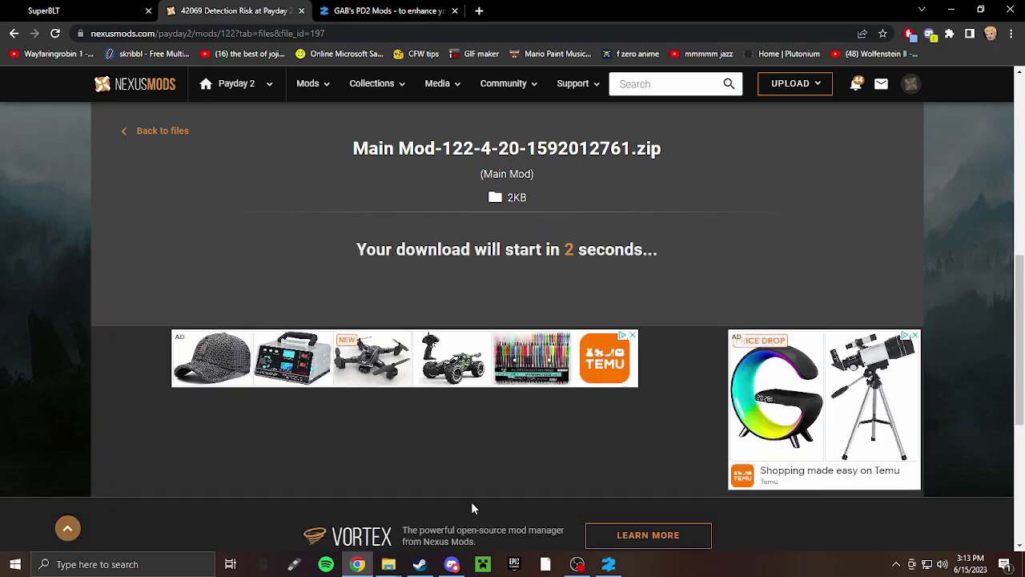
{"action": "mouse_move", "coordinate": [388, 564]}
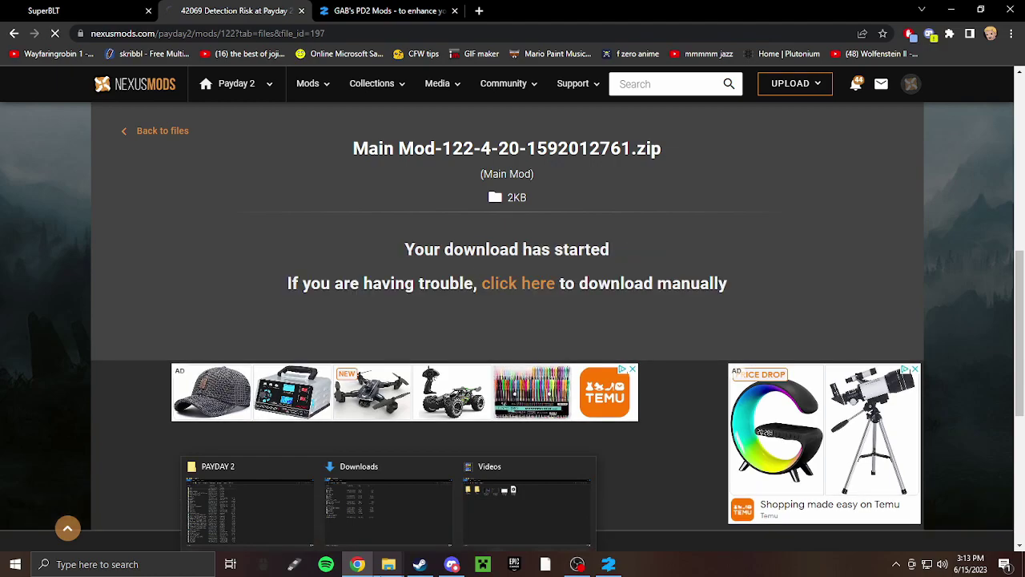
{"action": "left_click", "coordinate": [383, 521]}
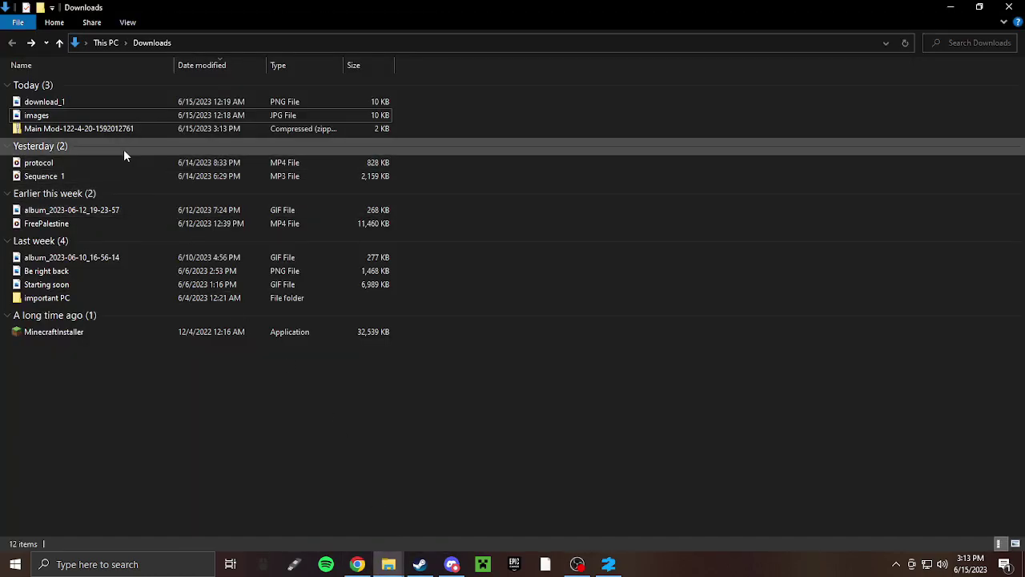
{"action": "right_click", "coordinate": [105, 130]}
{"action": "left_click", "coordinate": [145, 175]}
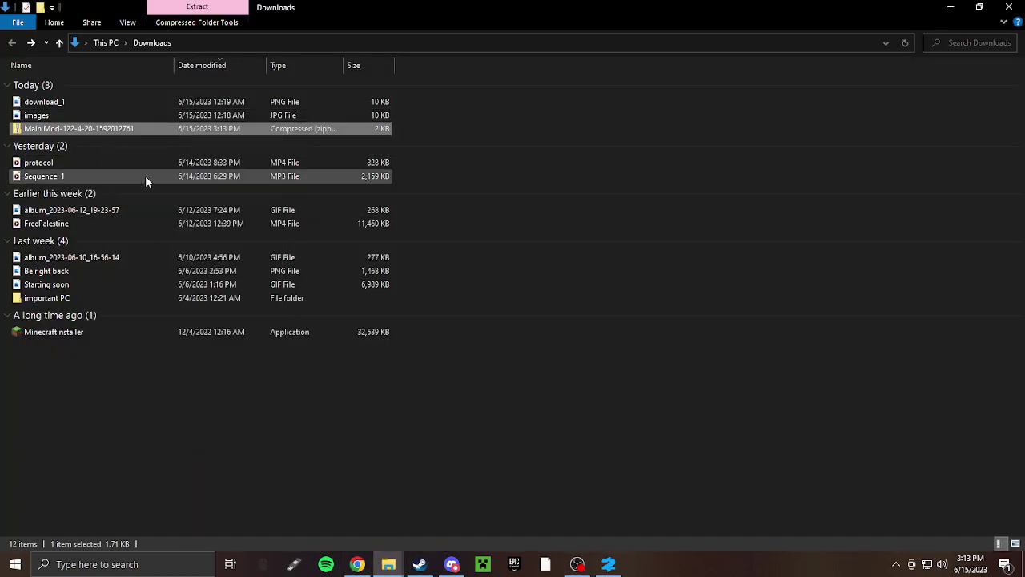
{"action": "left_click", "coordinate": [611, 404]}
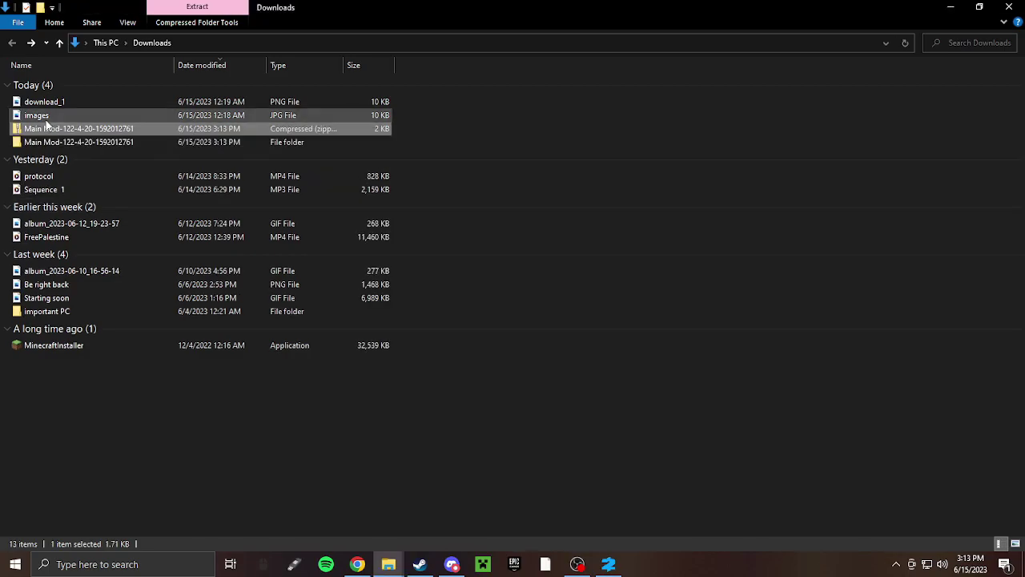
{"action": "right_click", "coordinate": [52, 128]}
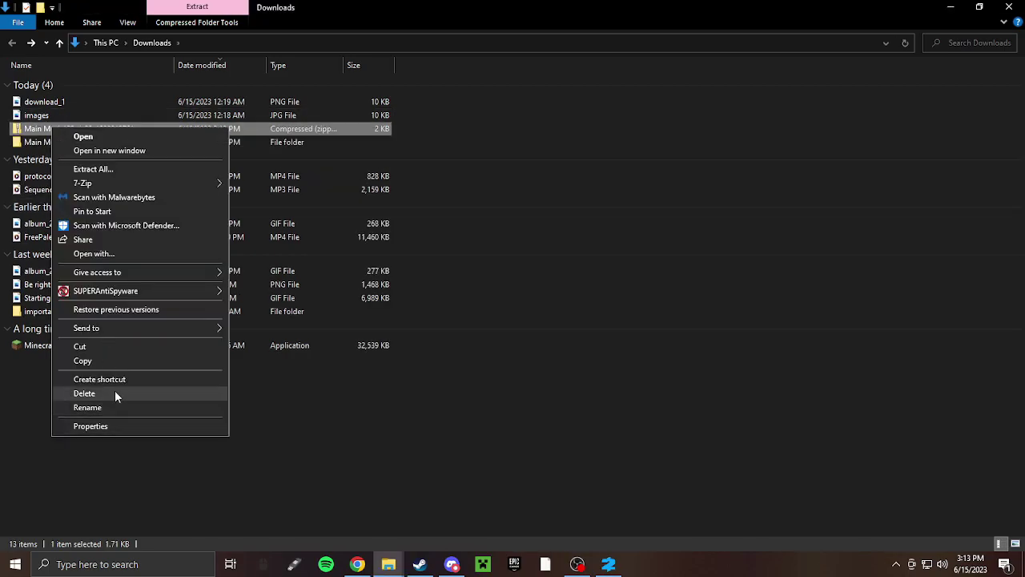
{"action": "left_click", "coordinate": [115, 393]}
Move the 42069 Detection Risk folder out of the extracted Main Mod folder into Downloads, and delete the emptied Main Mod folder
{"action": "double_click", "coordinate": [69, 131]}
{"action": "left_click_drag", "start_coordinate": [71, 85], "coordinate": [153, 38]}
{"action": "left_click", "coordinate": [152, 41]}
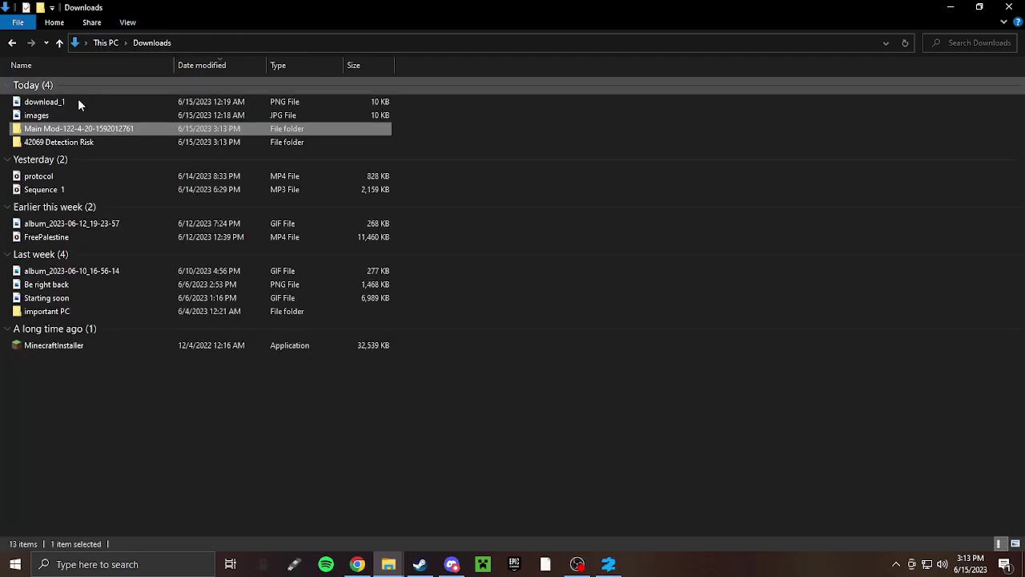
{"action": "right_click", "coordinate": [56, 132]}
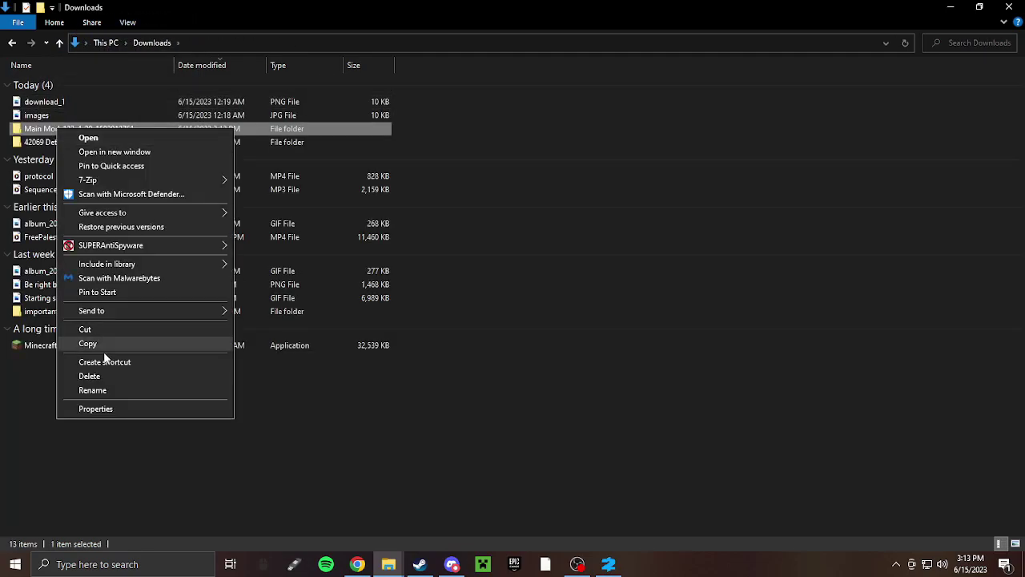
{"action": "left_click", "coordinate": [100, 371]}
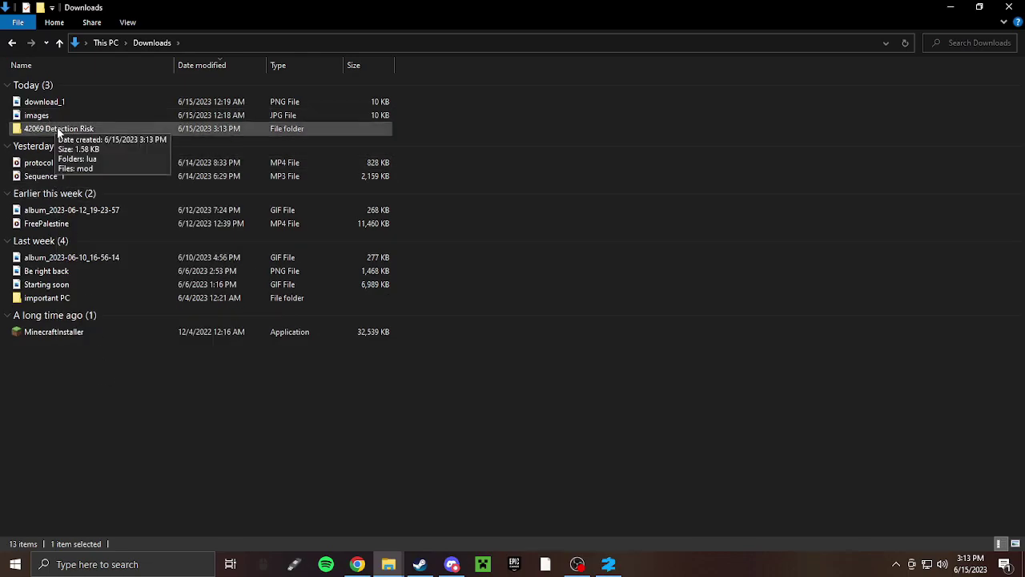
Switch to the PAYDAY 2 game folder and open its mods folder
{"action": "mouse_move", "coordinate": [403, 569]}
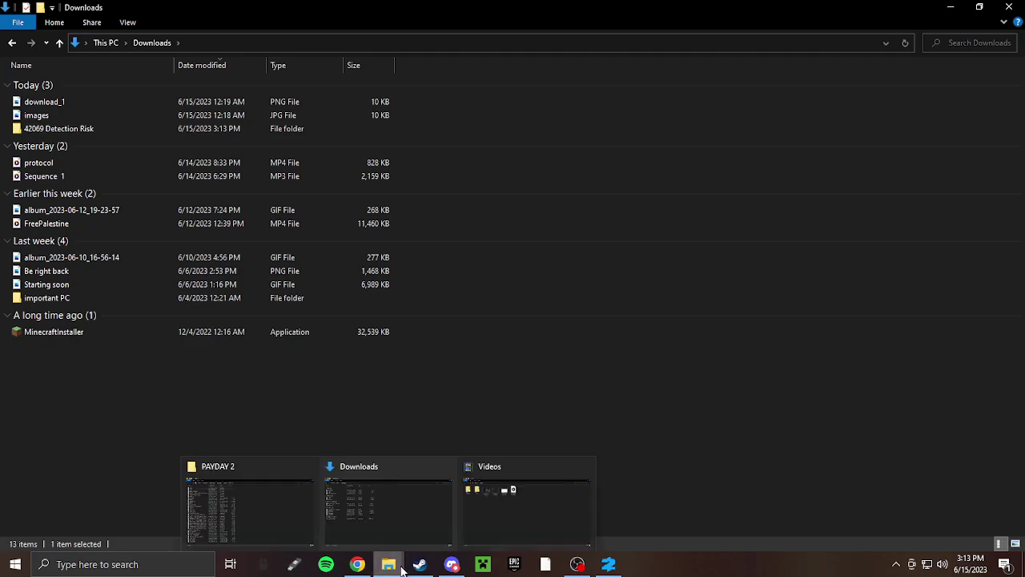
{"action": "left_click", "coordinate": [282, 505]}
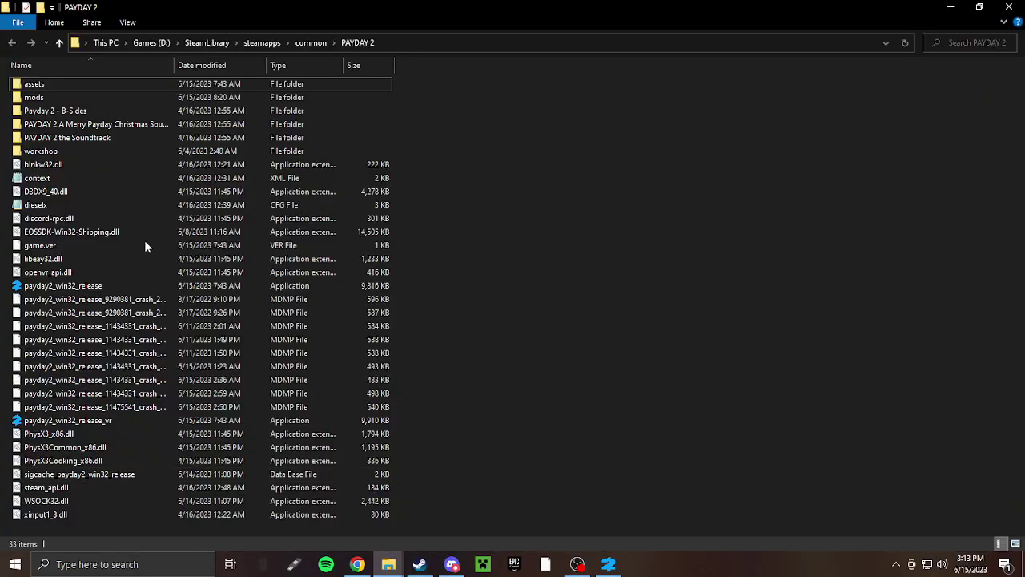
{"action": "double_click", "coordinate": [63, 97]}
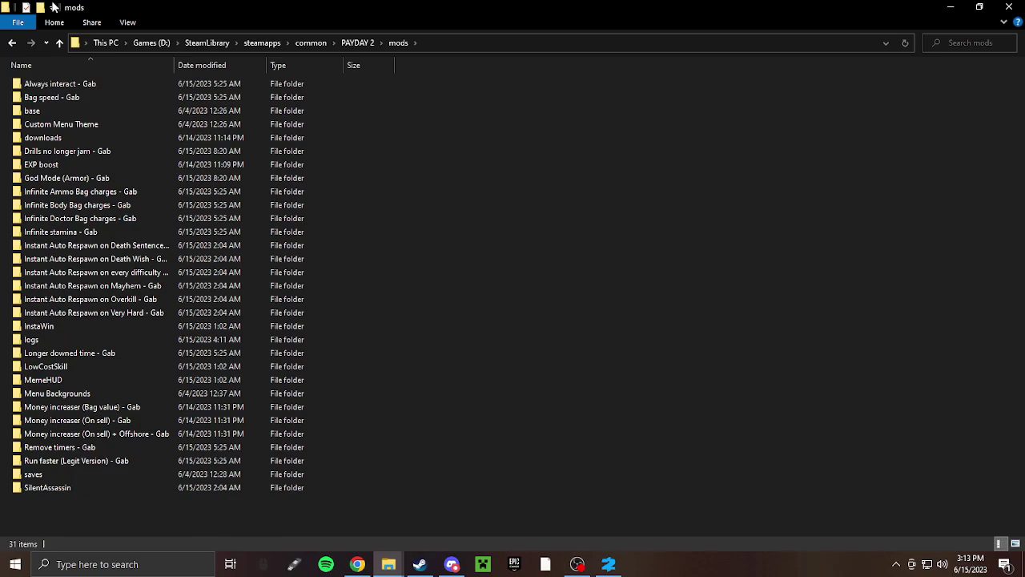
{"action": "left_click", "coordinate": [10, 42]}
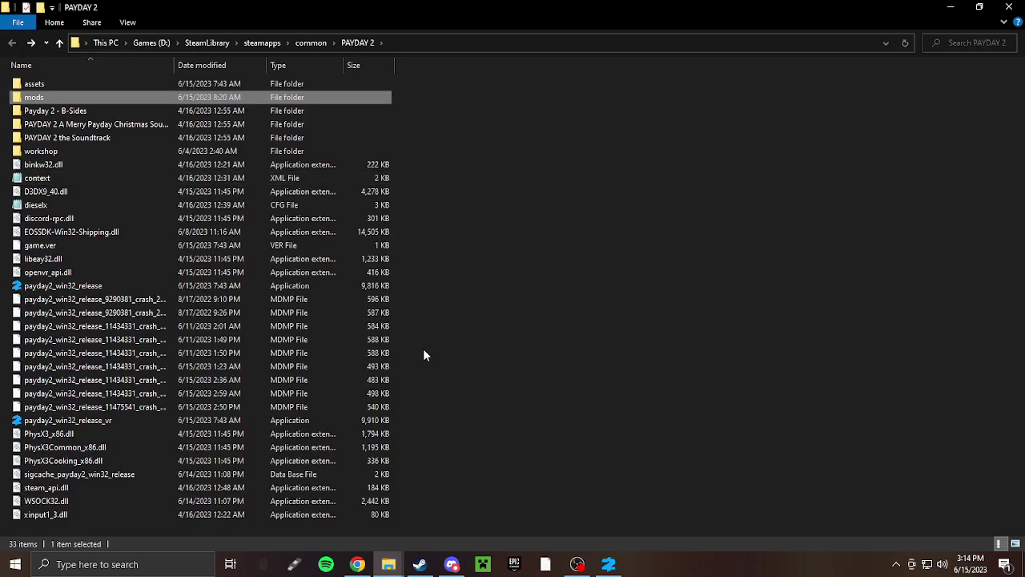
{"action": "double_click", "coordinate": [32, 97]}
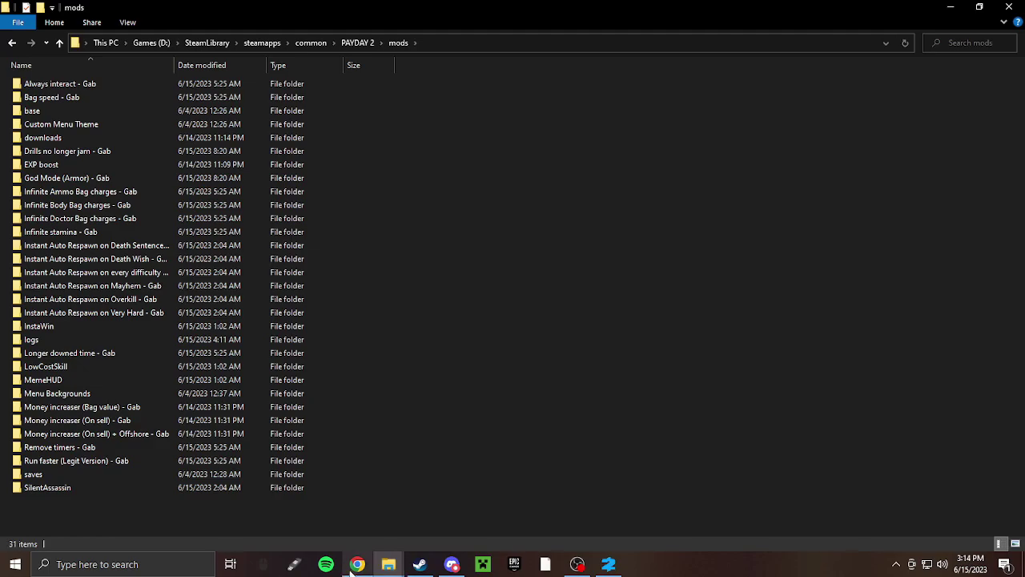
Move the 42069 Detection Risk folder from Downloads into the PAYDAY 2 mods folder and close the running game
{"action": "mouse_move", "coordinate": [385, 567]}
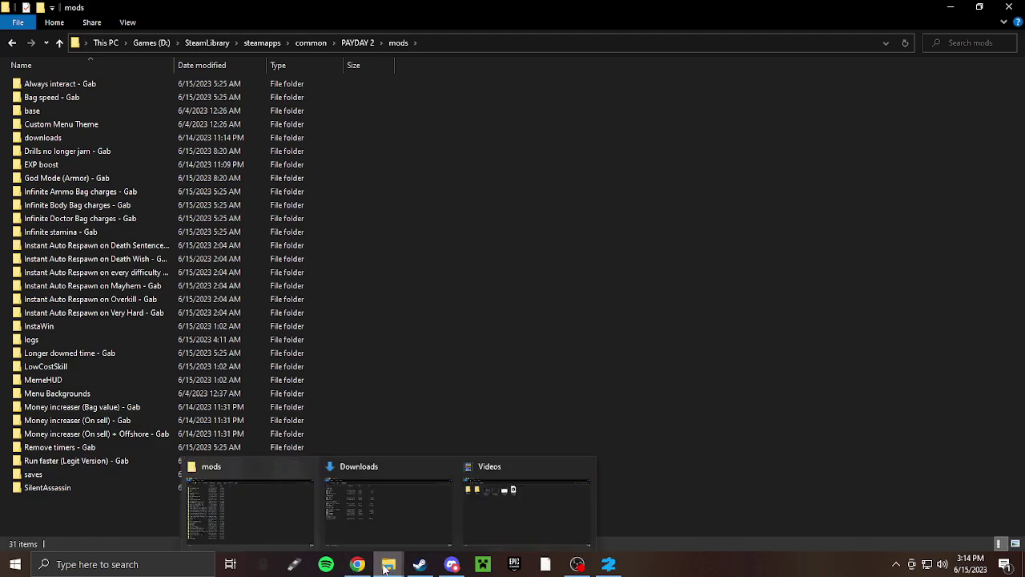
{"action": "left_click", "coordinate": [365, 515]}
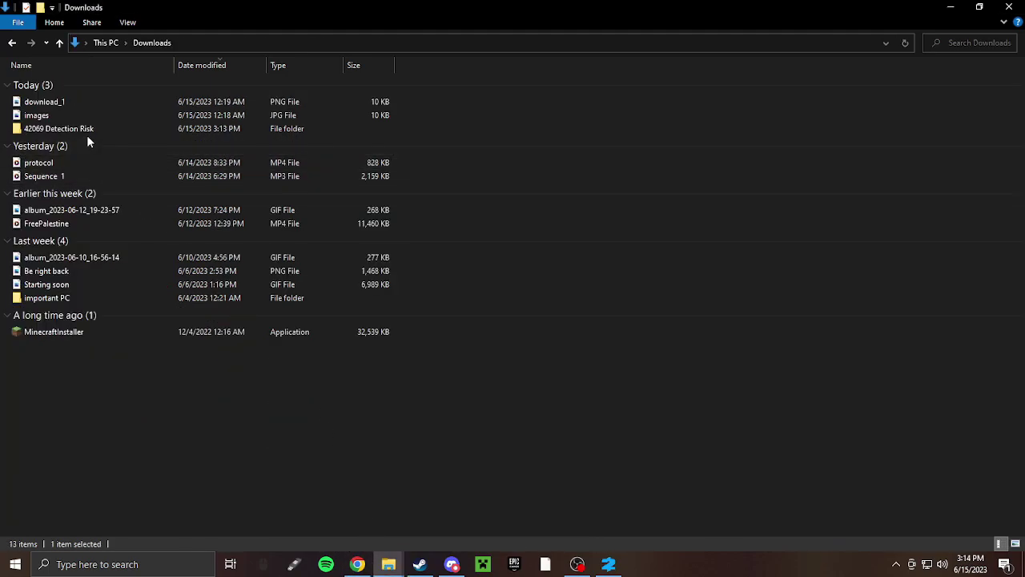
{"action": "left_click_drag", "start_coordinate": [72, 130], "coordinate": [140, 507]}
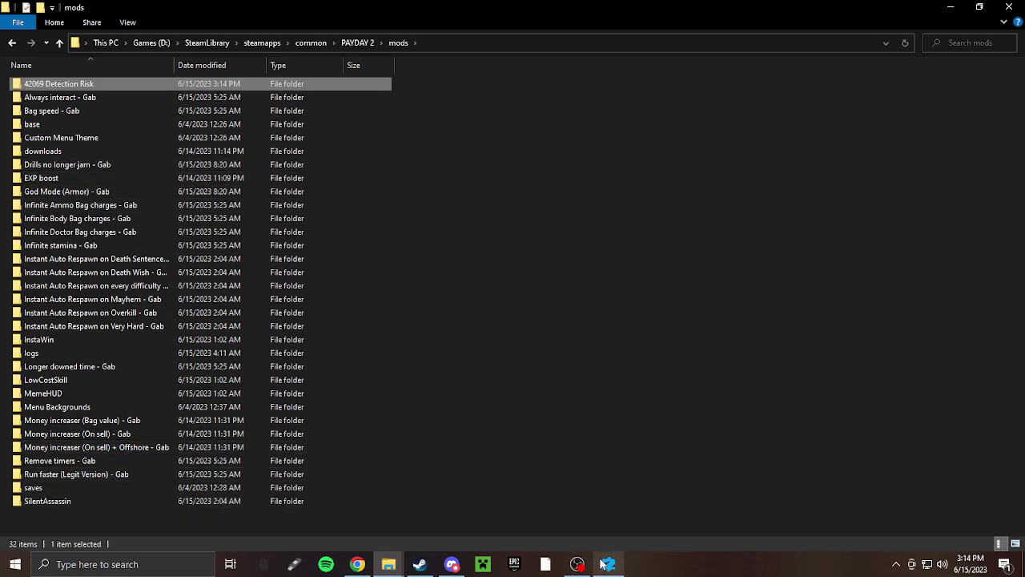
{"action": "mouse_move", "coordinate": [609, 564]}
{"action": "left_click", "coordinate": [664, 469]}
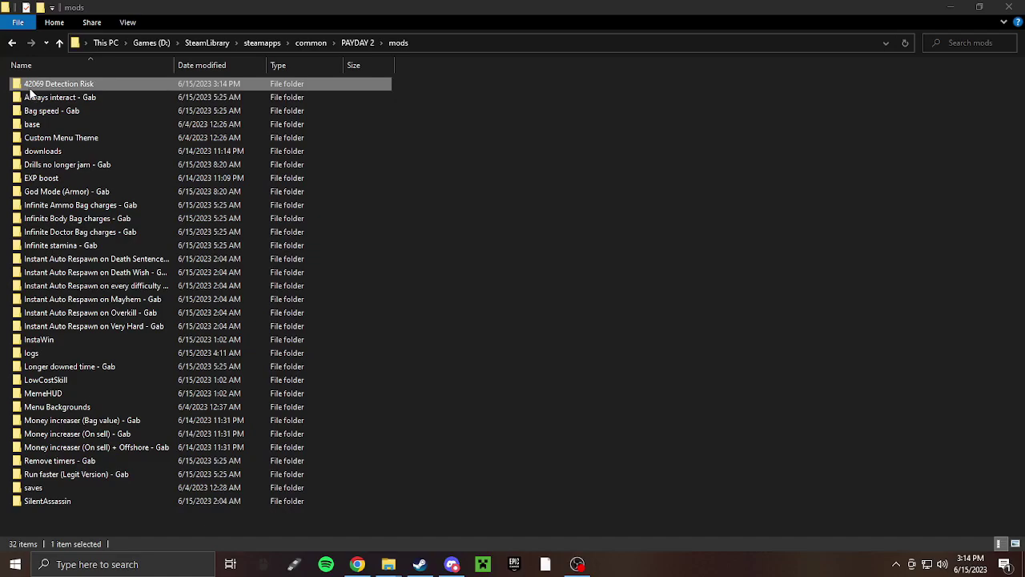
{"action": "left_click", "coordinate": [80, 86]}
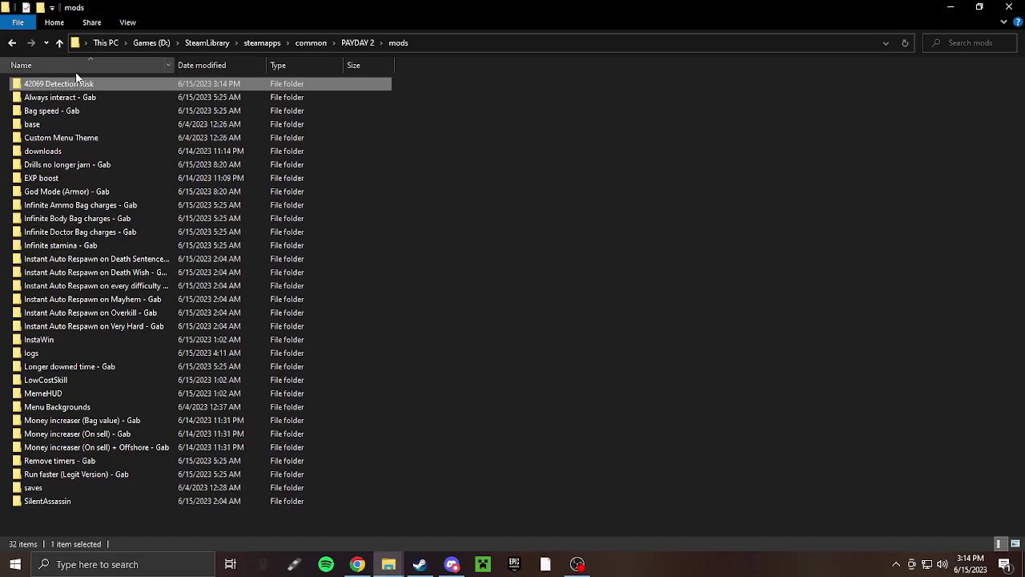
Go back to the PAYDAY 2 folder and open the mod_overrides folder inside assets
{"action": "left_click", "coordinate": [12, 43]}
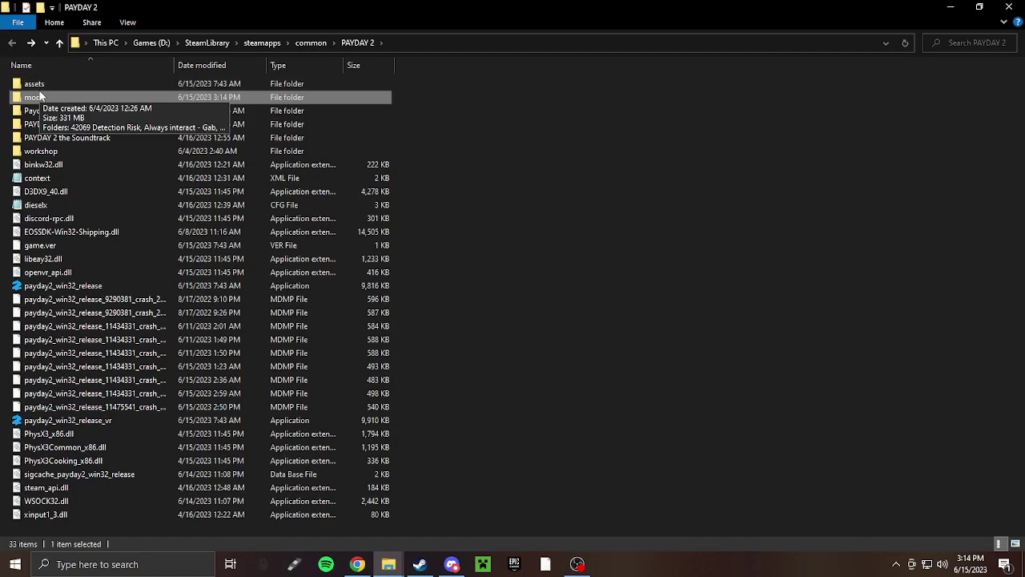
{"action": "double_click", "coordinate": [33, 84]}
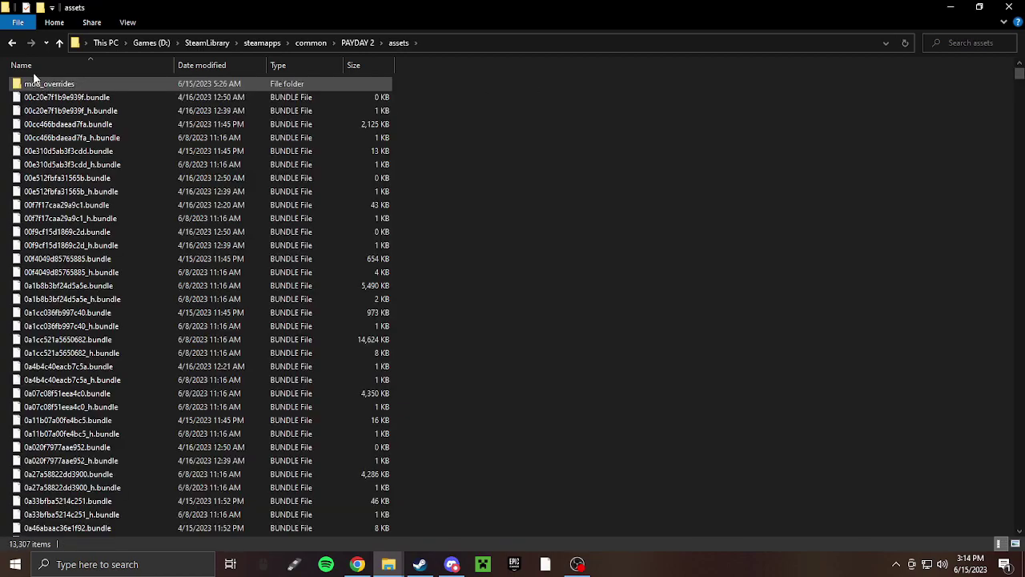
{"action": "double_click", "coordinate": [44, 87]}
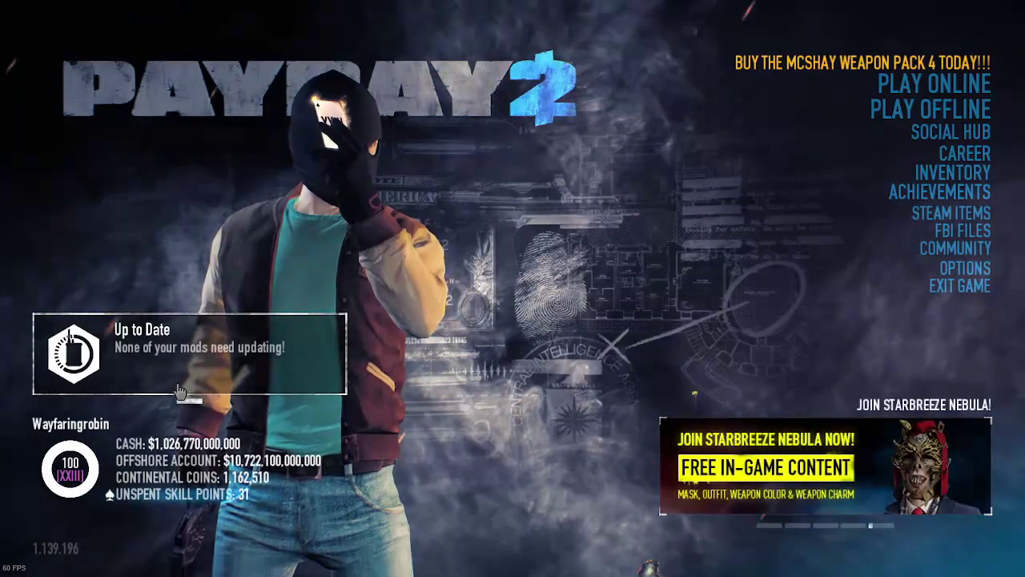
In the PAYDAY 2 game, look through the installed mods list for 42069 Detection Risk and return to the main menu
{"action": "left_click", "coordinate": [179, 390]}
{"action": "scroll", "coordinate": [480, 296], "scroll_direction": "down", "scroll_amount": 10}
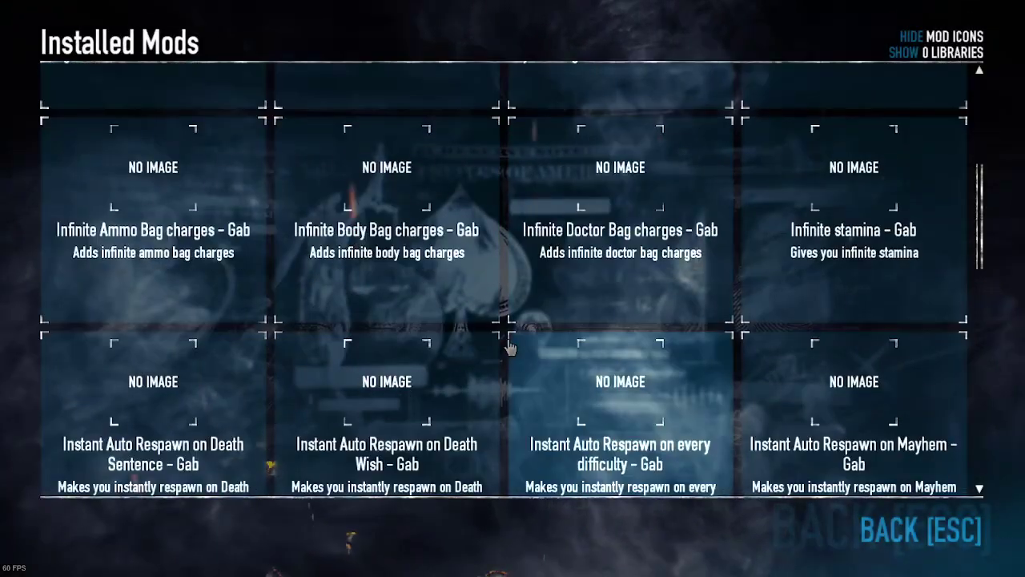
{"action": "scroll", "coordinate": [510, 341], "scroll_direction": "up", "scroll_amount": 8}
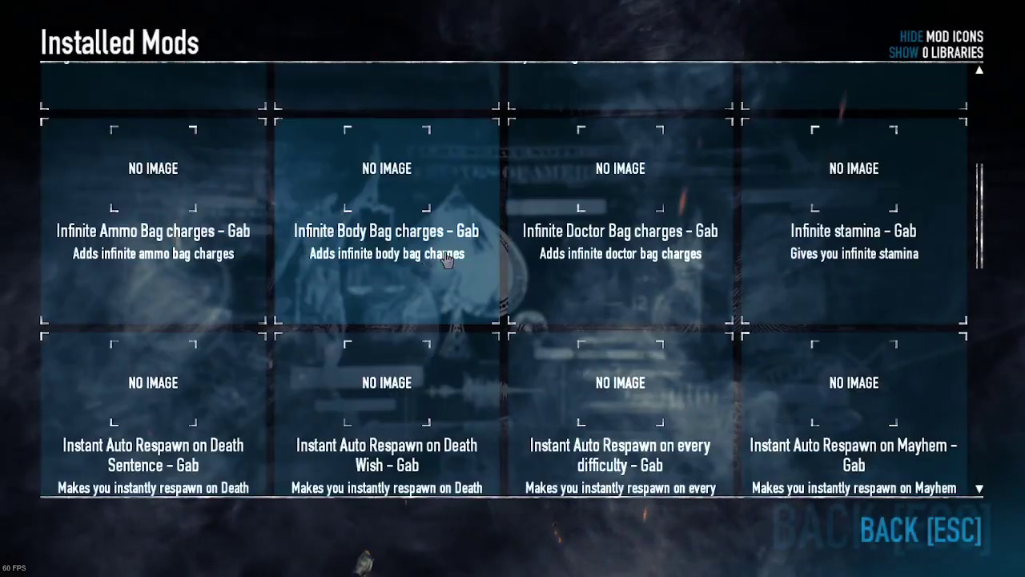
{"action": "scroll", "coordinate": [699, 303], "scroll_direction": "down", "scroll_amount": 3}
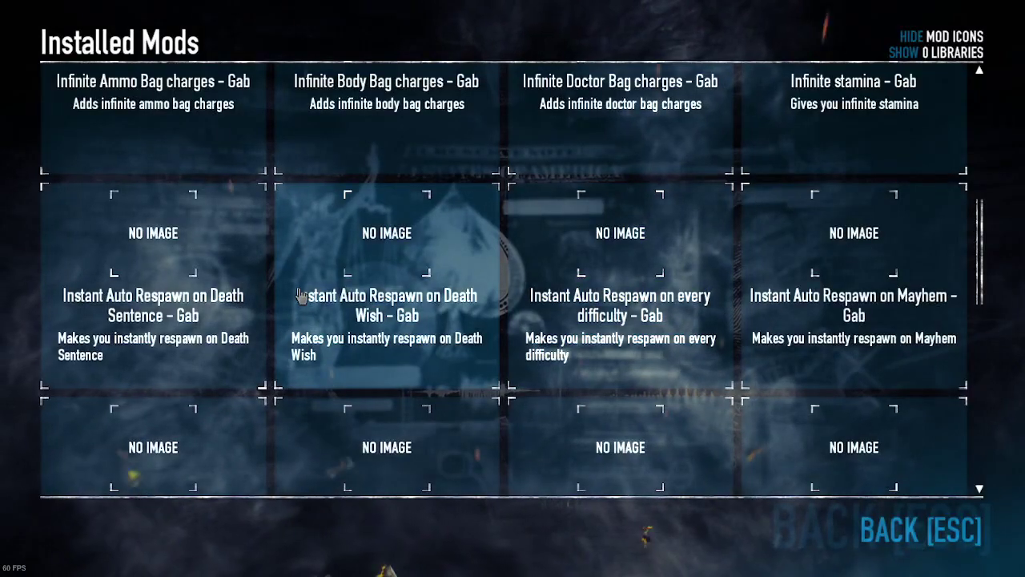
{"action": "scroll", "coordinate": [435, 311], "scroll_direction": "up", "scroll_amount": 4}
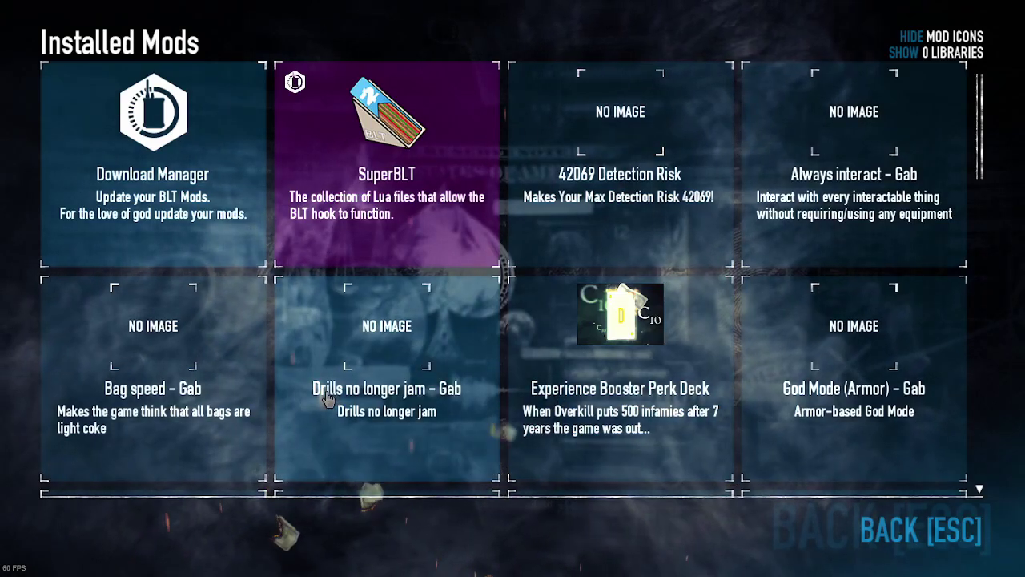
{"action": "key", "text": "Escape"}
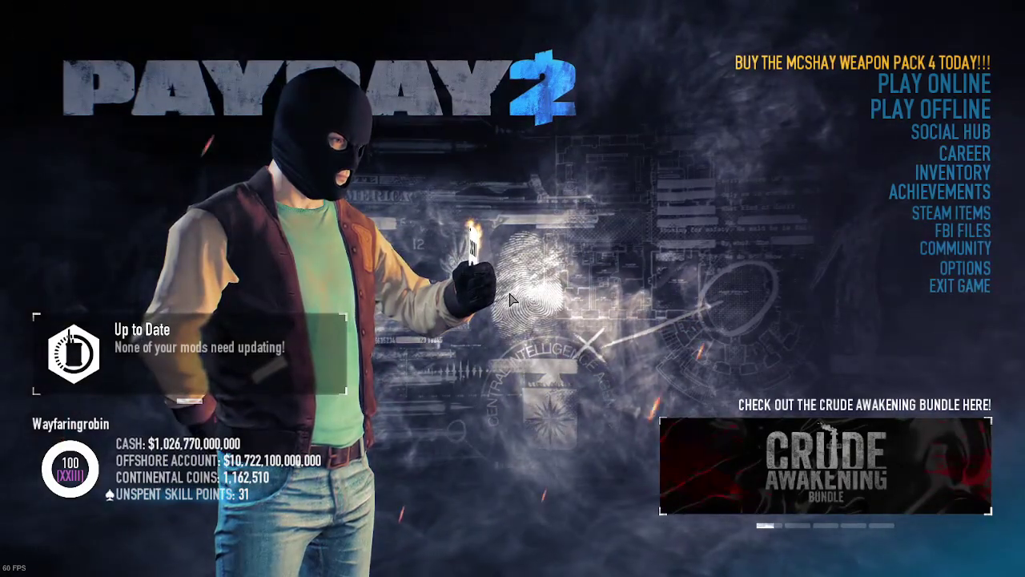
{"action": "key", "text": "Down"}
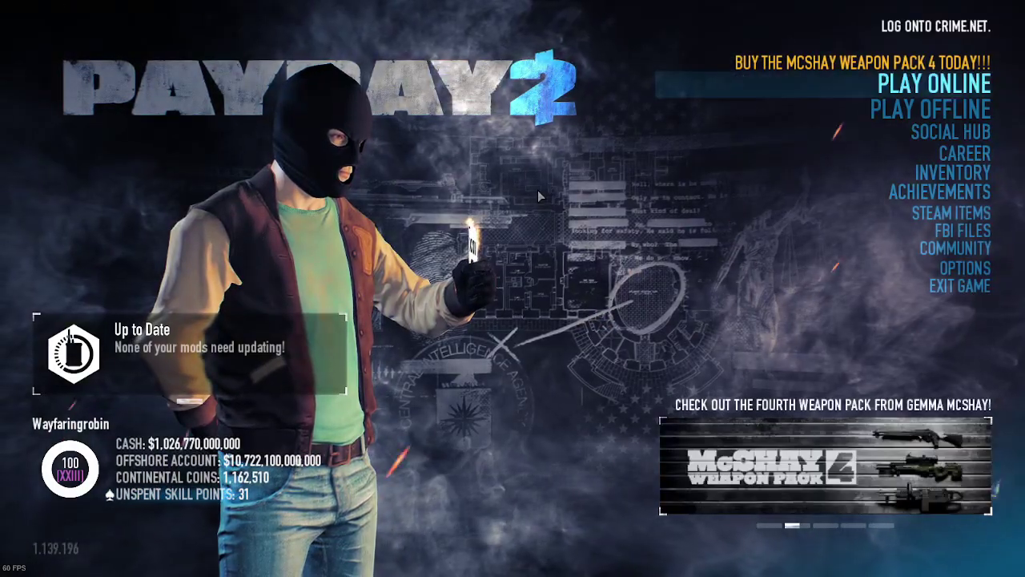